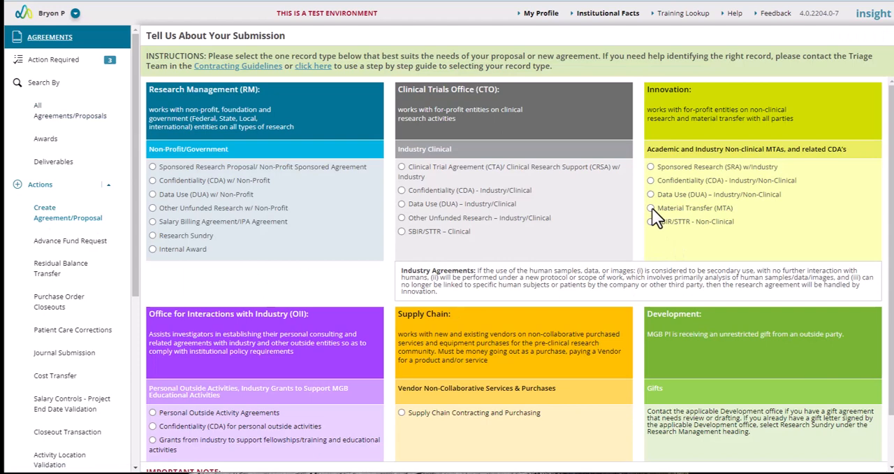
Step: Create an incoming Material Transfer (MTA) agreement under Innovation, finding the principal investigator by user ID
left_click(652, 208)
scroll(326, 368, "down", 2)
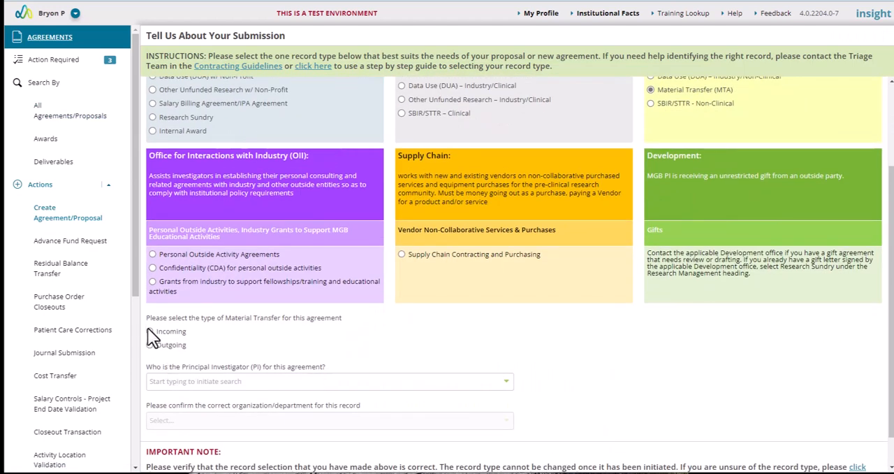
left_click(173, 382)
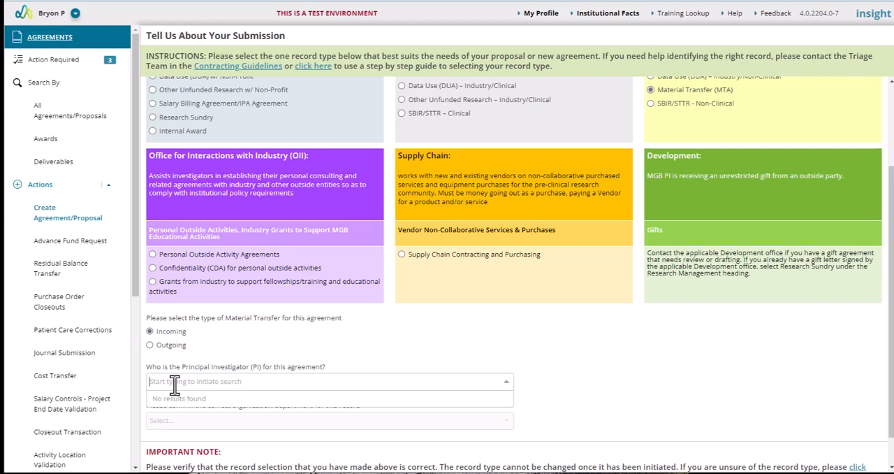
type("km546")
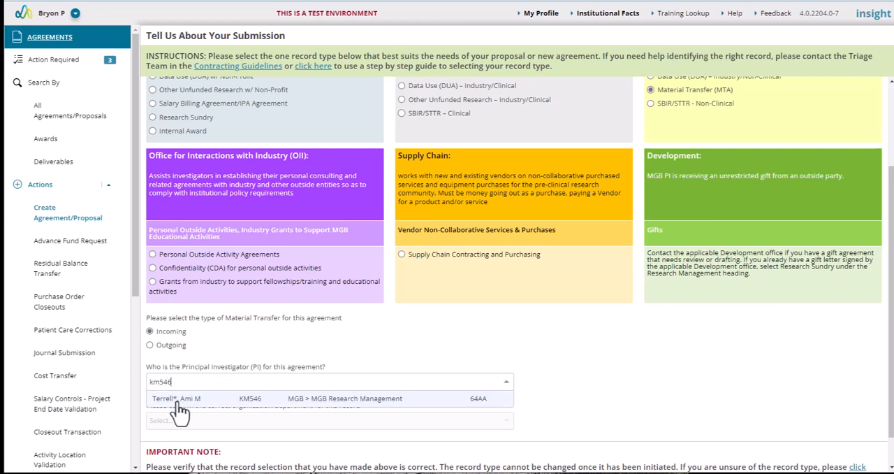
left_click(176, 399)
scroll(670, 404, "down", 1)
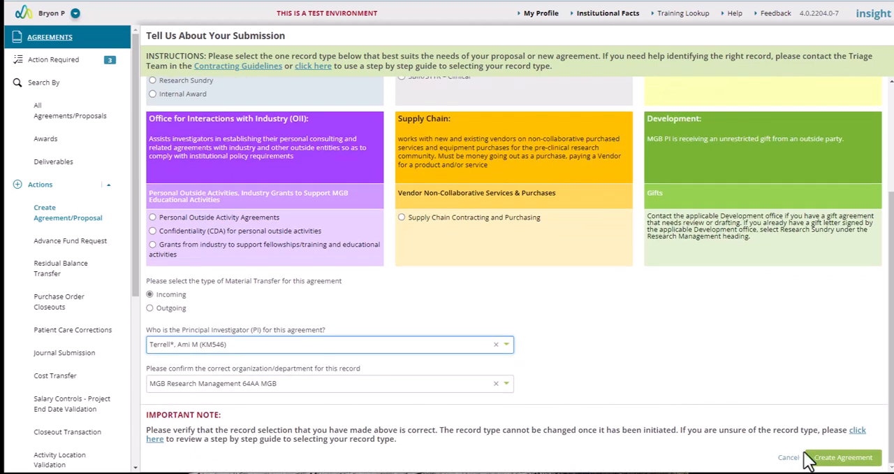
left_click(838, 457)
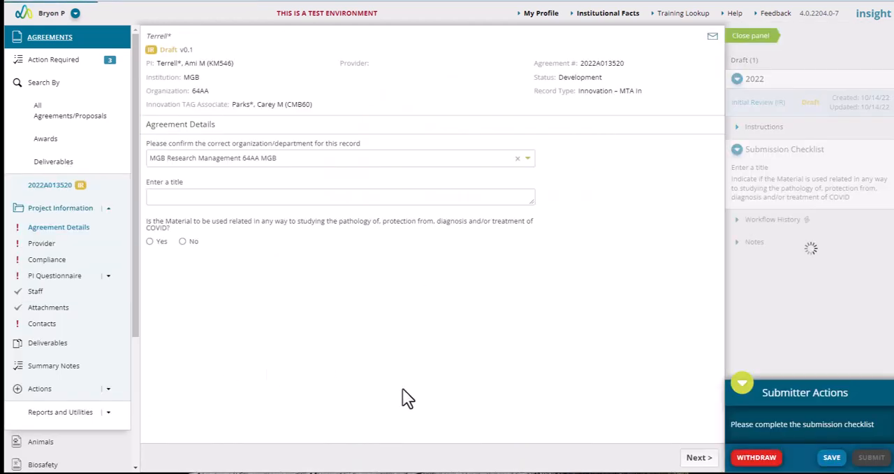
Step: Save the new record's agreement details, and in PI Information answer Yes to the company equity question and save
left_click(832, 457)
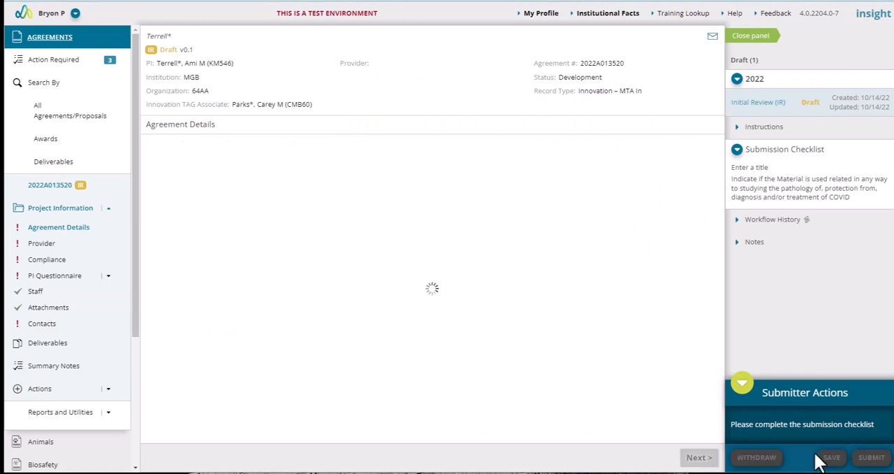
left_click(47, 276)
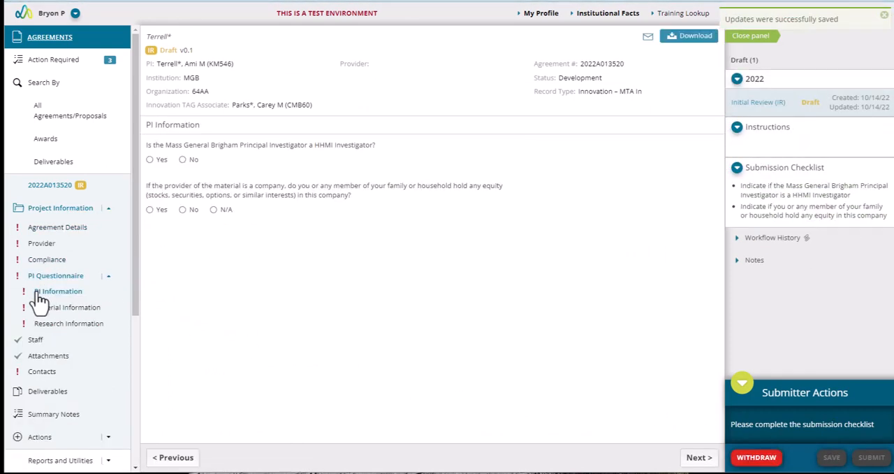
left_click(149, 208)
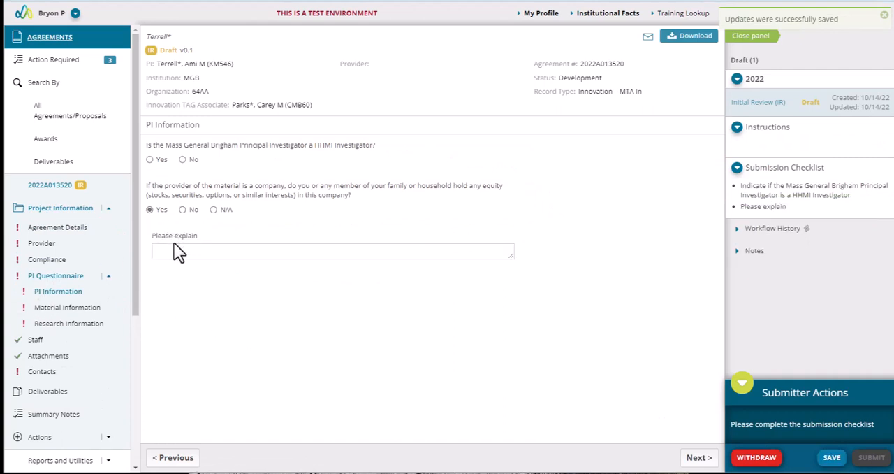
left_click(831, 457)
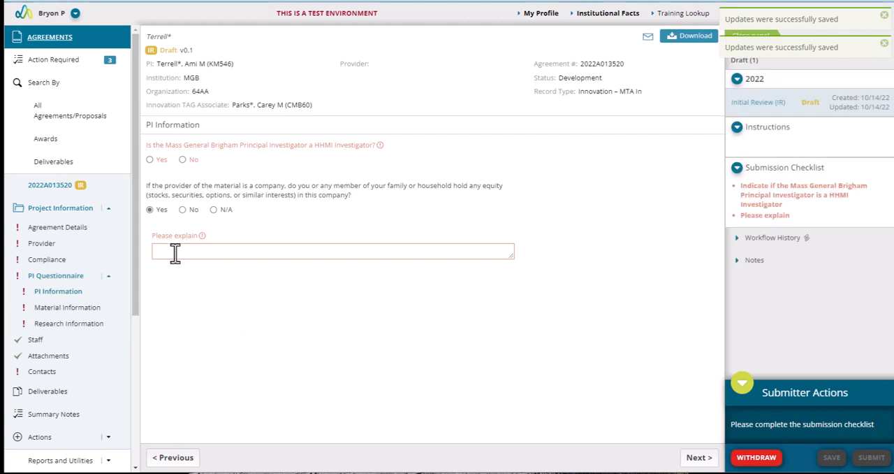
Step: In Compliance, answer Yes to requesting human samples or clinical data, and link and save IRB protocol 2022P000001
left_click(42, 260)
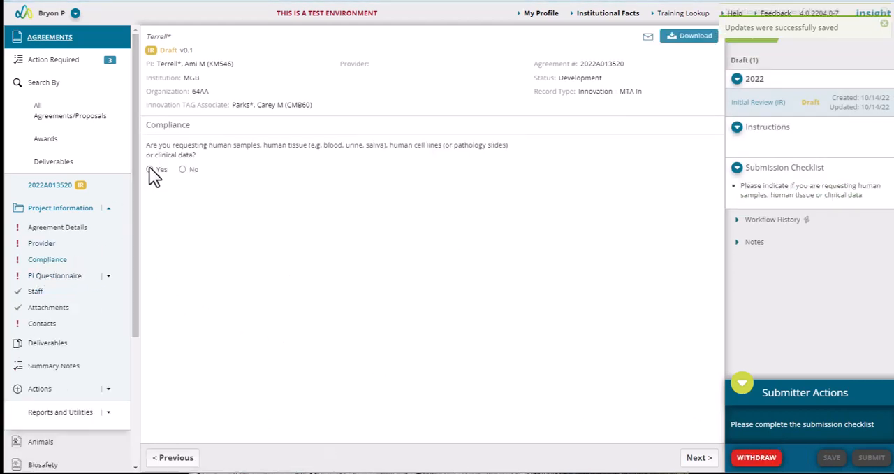
left_click(150, 169)
left_click(624, 211)
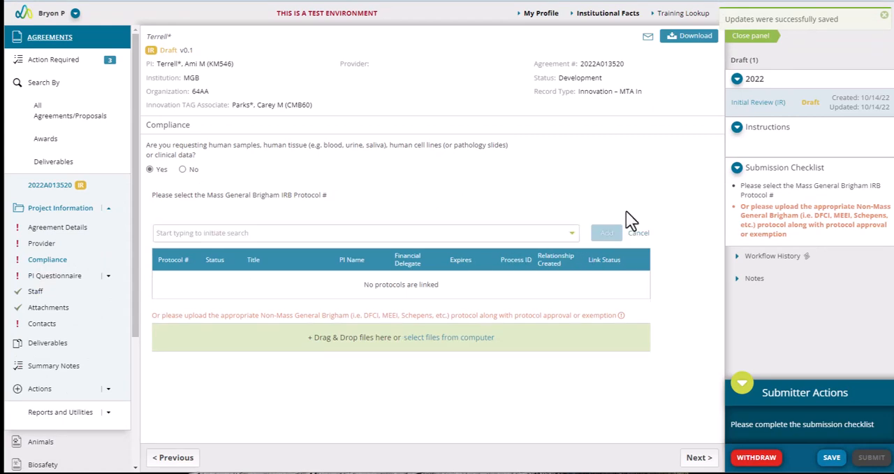
left_click(314, 233)
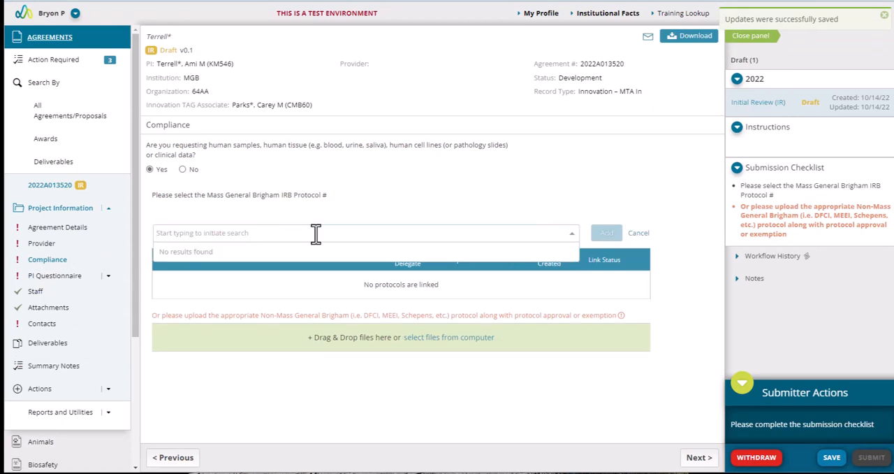
type("2022")
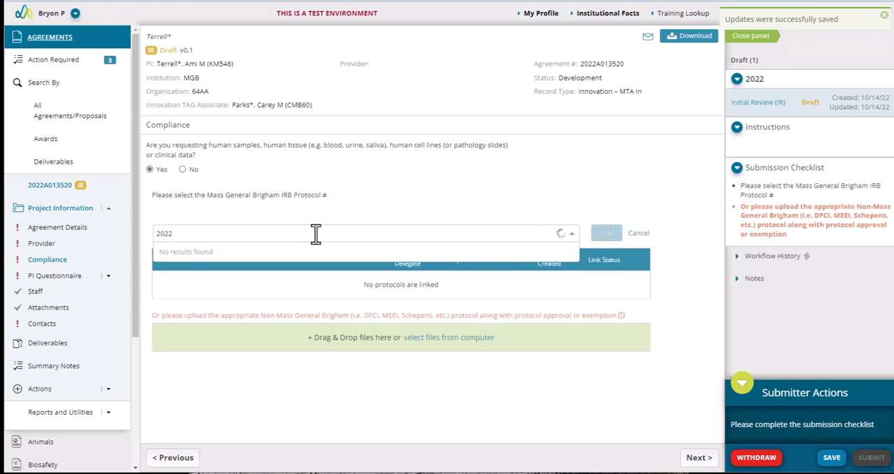
left_click(309, 253)
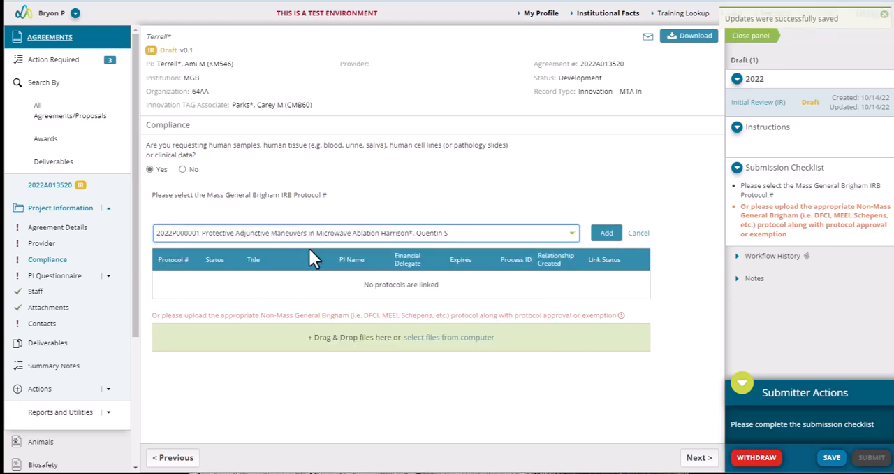
left_click(607, 235)
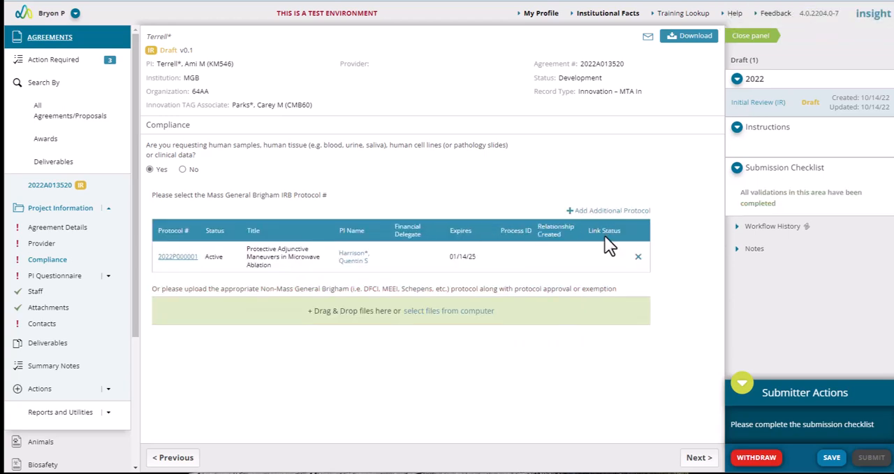
left_click(835, 458)
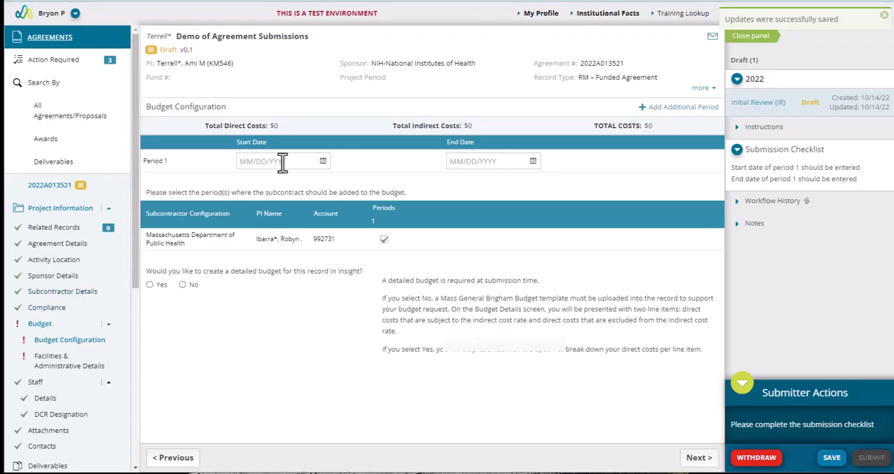
Step: Start budget period 1 of the RM funded agreement on 10/14/2022 and add two additional periods
left_click(283, 160)
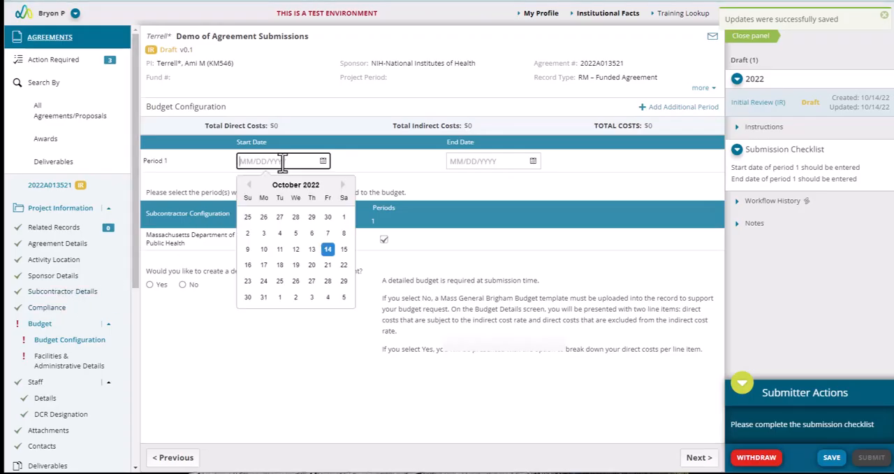
left_click(327, 249)
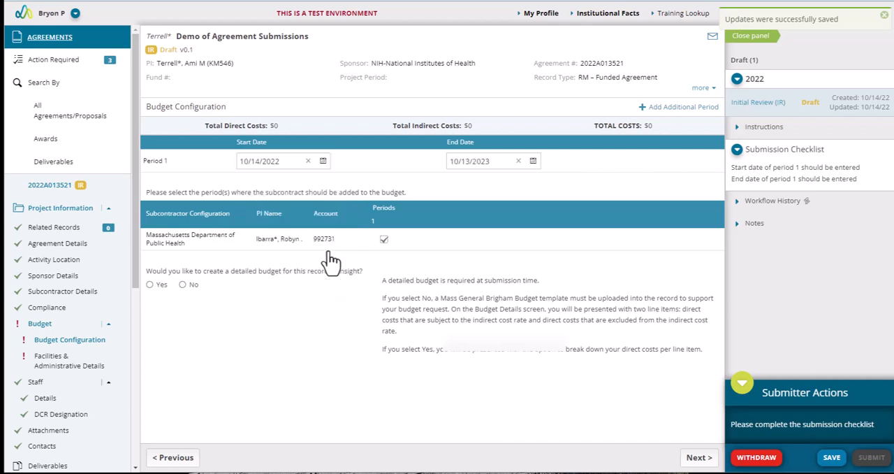
left_click(690, 112)
left_click(690, 112)
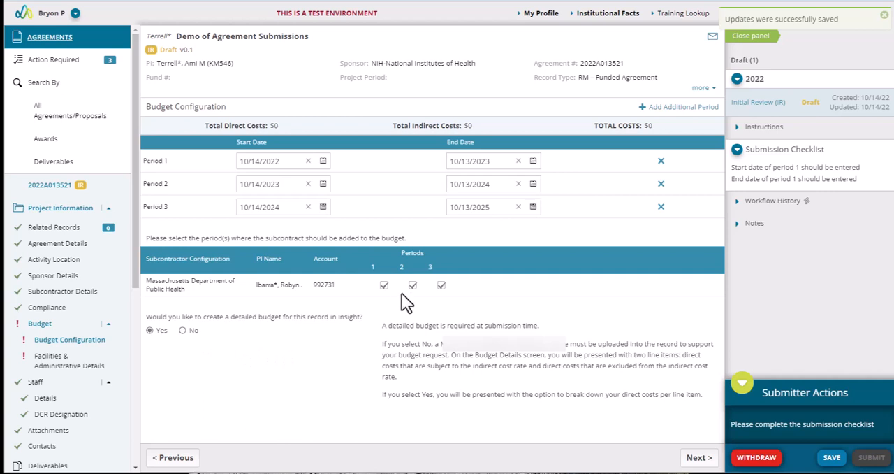
Step: Choose a detailed budget in Insight, exclude the subcontract from period 3, and save the budget configuration
left_click(441, 285)
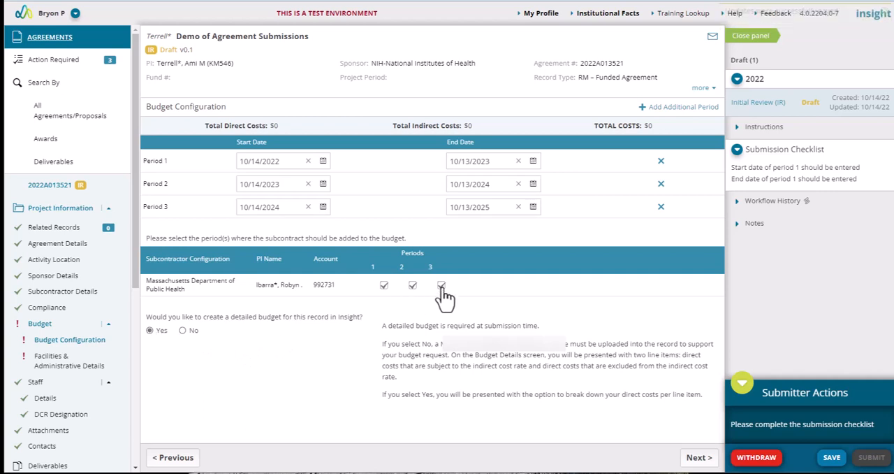
left_click(832, 458)
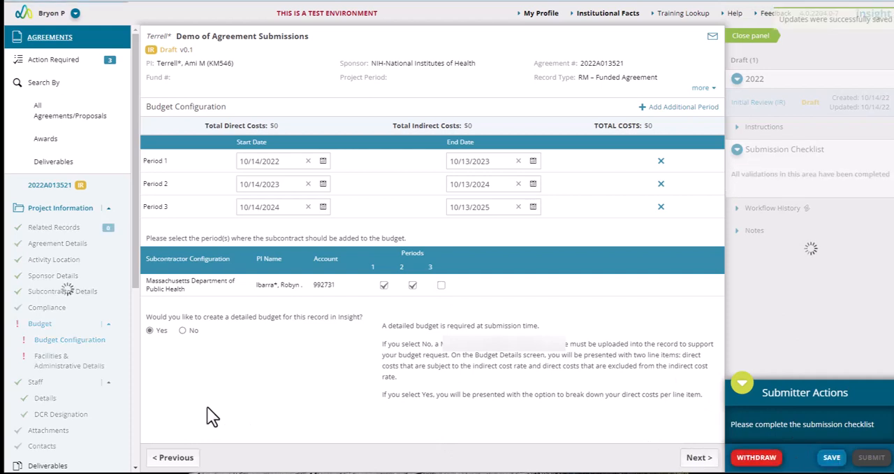
left_click(697, 457)
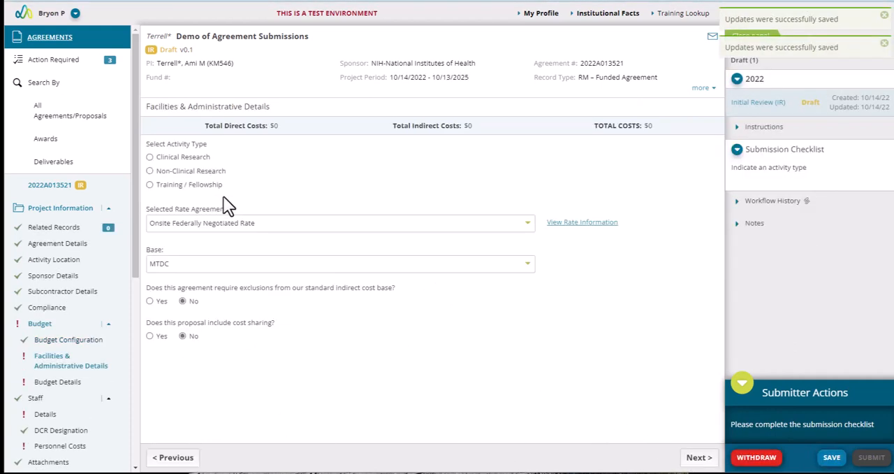
Step: Set the activity type to Clinical Research, comparing its rate agreement options with those for Training / Fellowship
left_click(151, 157)
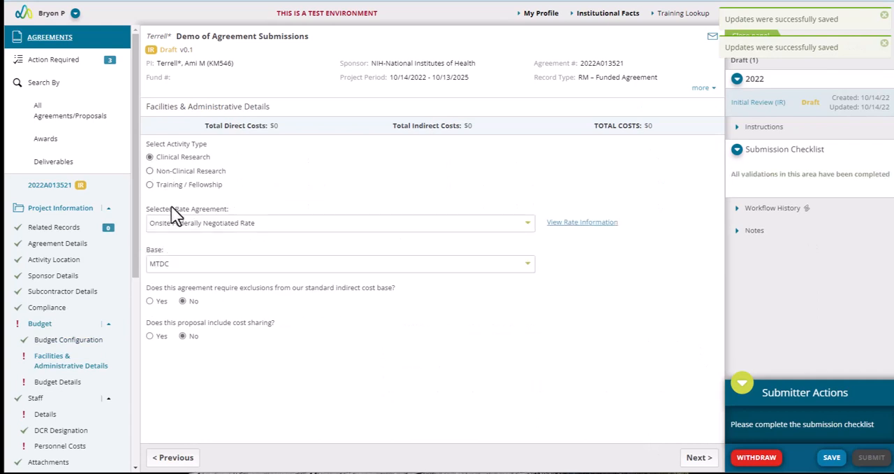
left_click(208, 226)
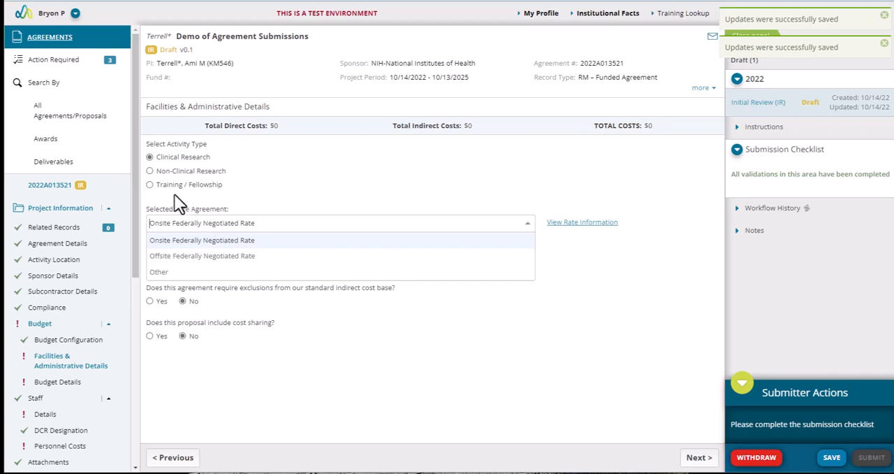
left_click(150, 184)
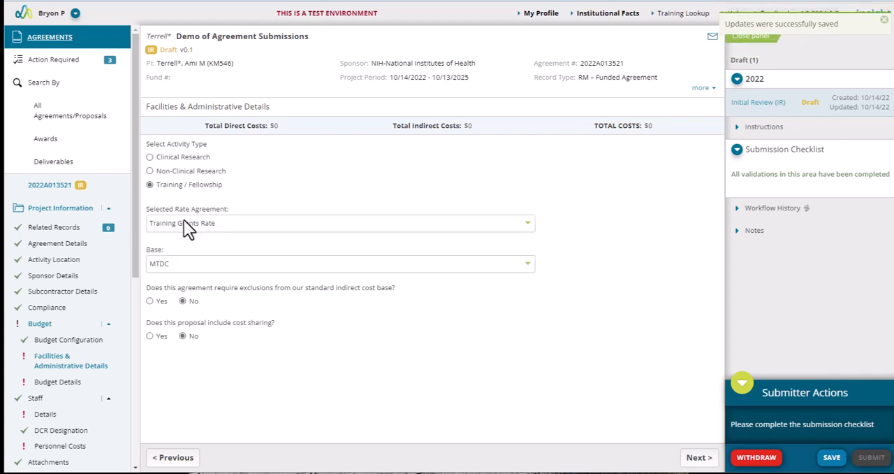
left_click(185, 222)
left_click(150, 157)
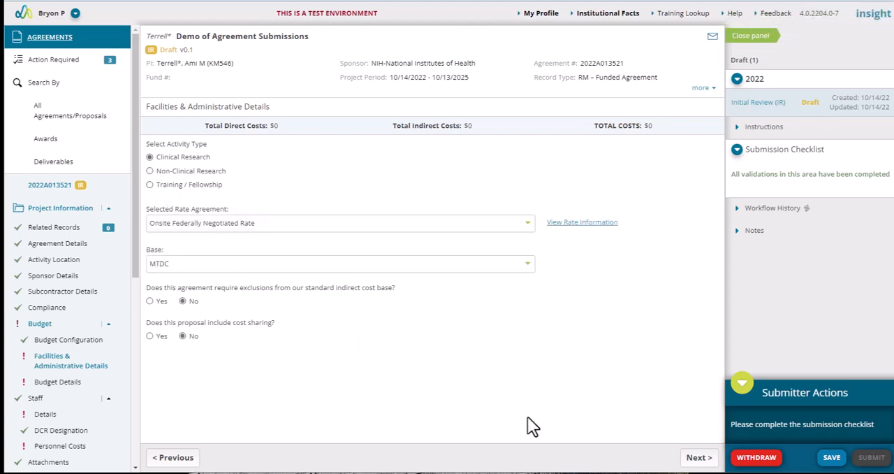
Step: In Budget Details, enter $20,000 for each of the three periods under Capital Equip/Renovations
left_click(696, 457)
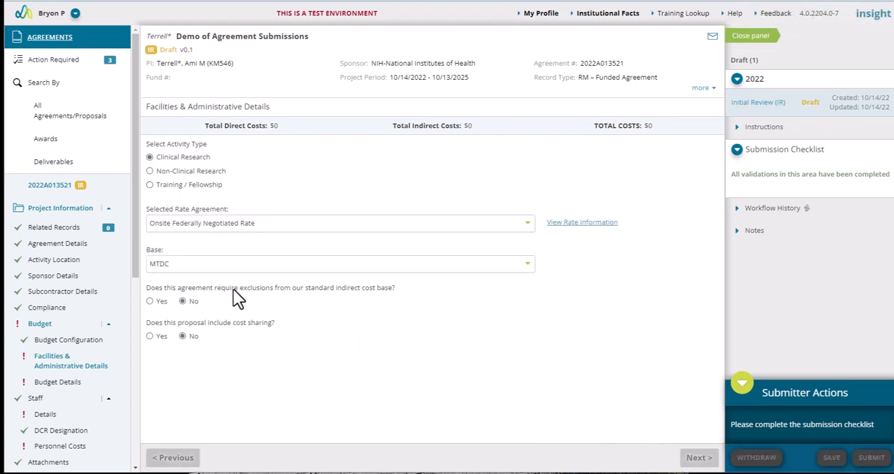
scroll(216, 267, "down", 3)
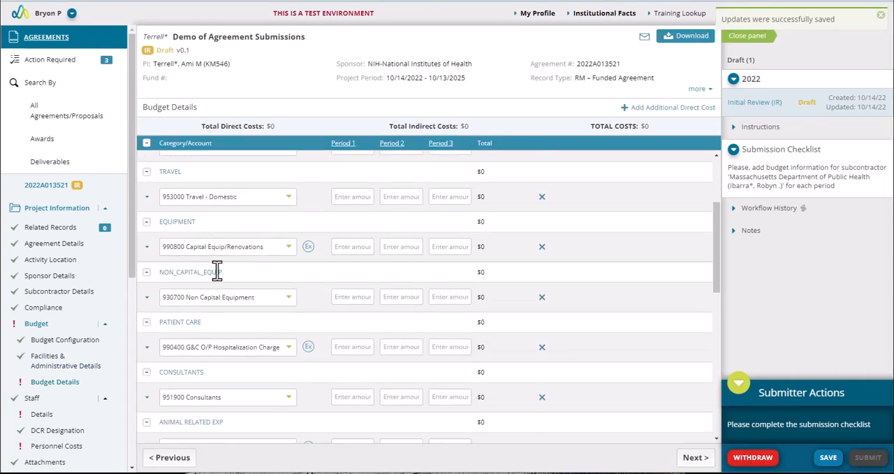
left_click(339, 212)
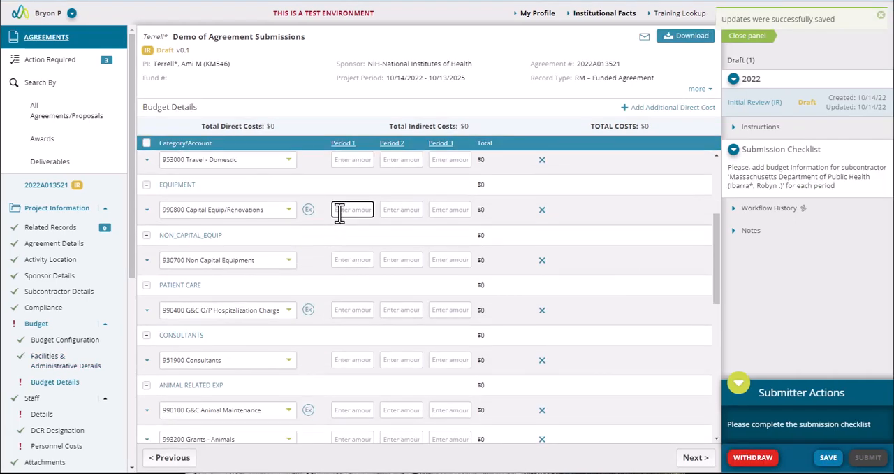
type("200000")
Step: Budget Non Capital Equipment at $30,000 for periods 1 and 3 and $25,000 for period 2
left_click(350, 262)
type("300000")
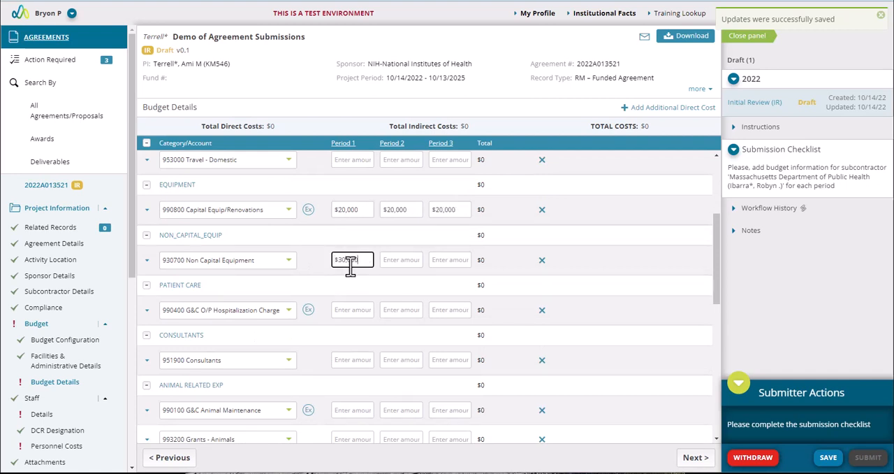
left_click(413, 260)
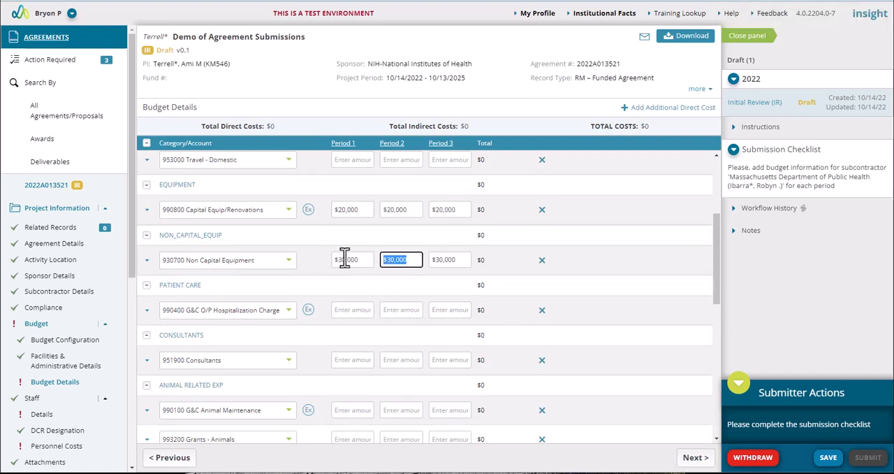
type("25,000")
Step: Enter $10,000 for each period on the G&C O/P Hospitalization Charge line under Patient Care
left_click(341, 300)
left_click(341, 311)
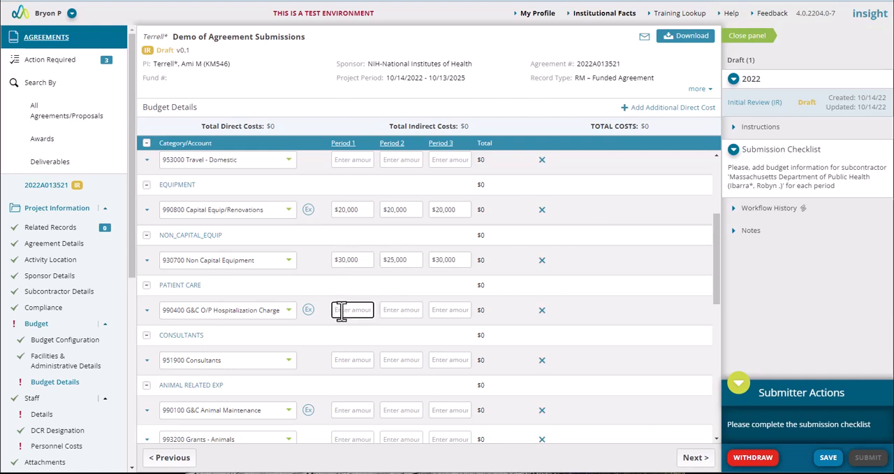
type("100000")
left_click(571, 336)
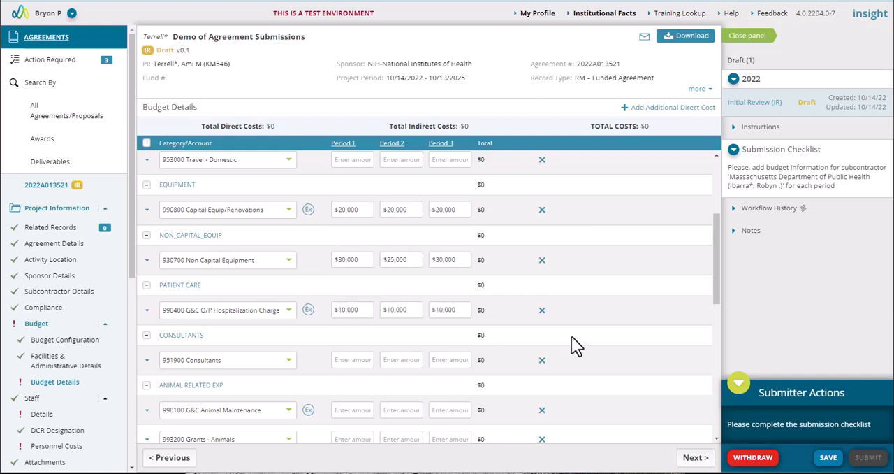
Step: Budget $20,000 of subcontractor Direct Costs for periods 1 and 2, save, and review the direct, indirect and total costs
scroll(571, 337, "down", 5)
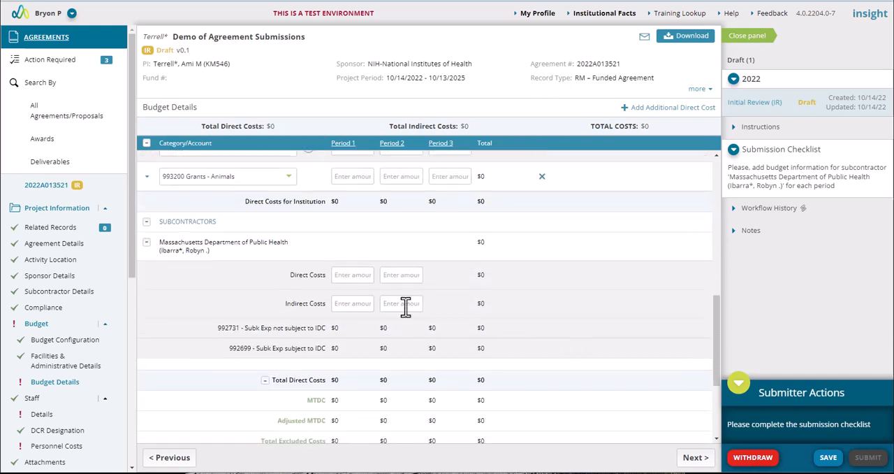
left_click(340, 274)
type("2,000")
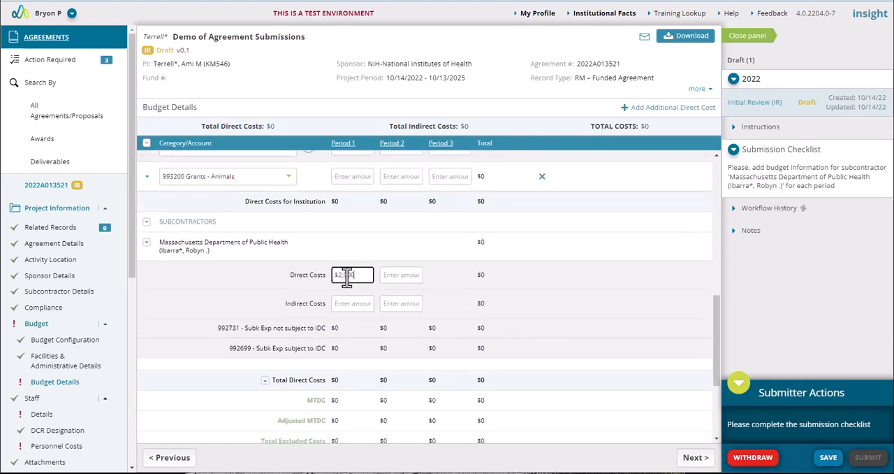
left_click(521, 308)
scroll(501, 357, "down", 3)
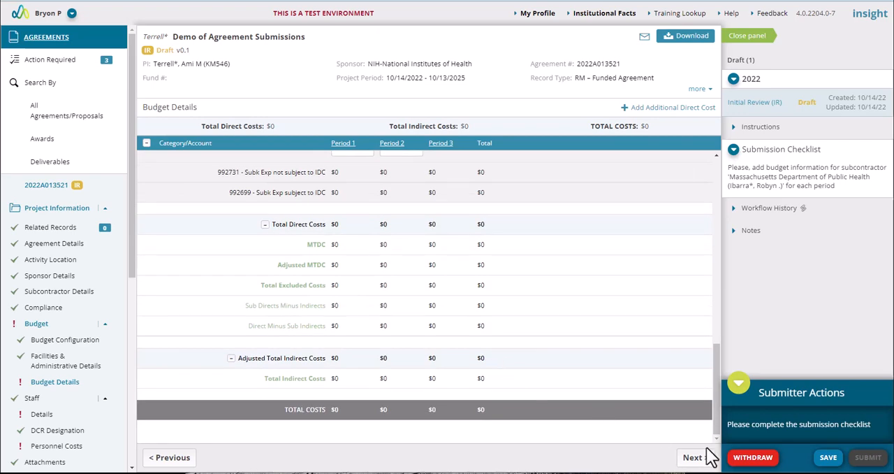
left_click(828, 458)
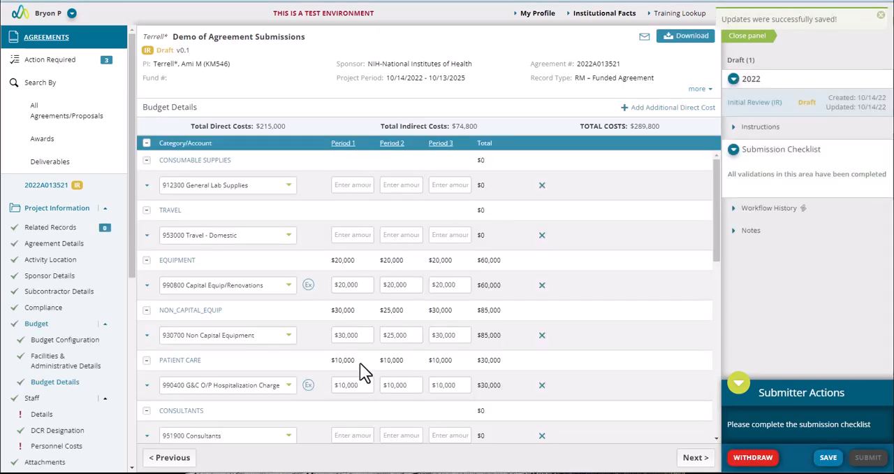
scroll(367, 385, "down", 10)
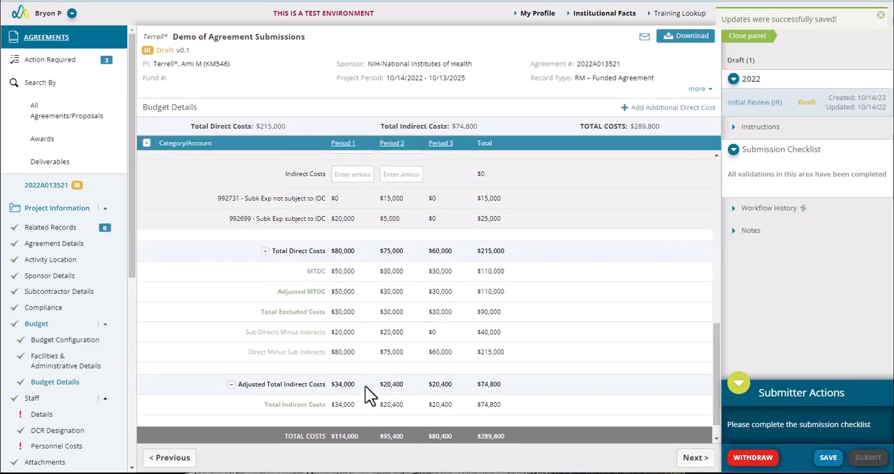
scroll(364, 384, "down", 3)
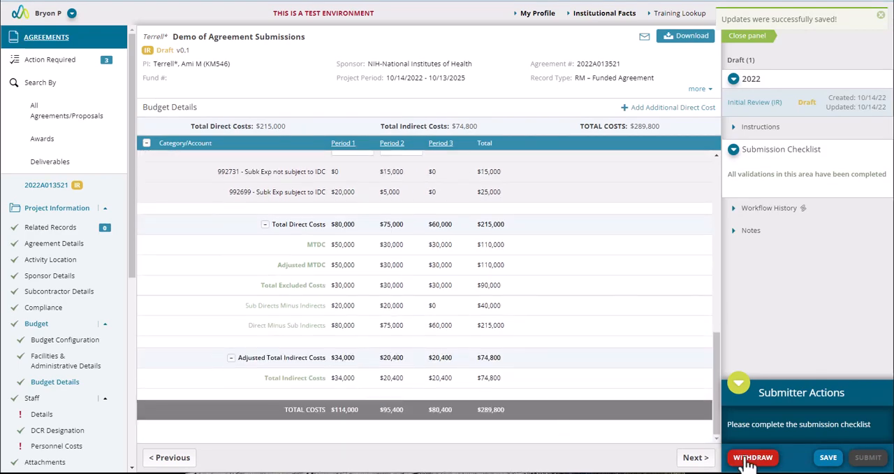
scroll(339, 252, "up", 10)
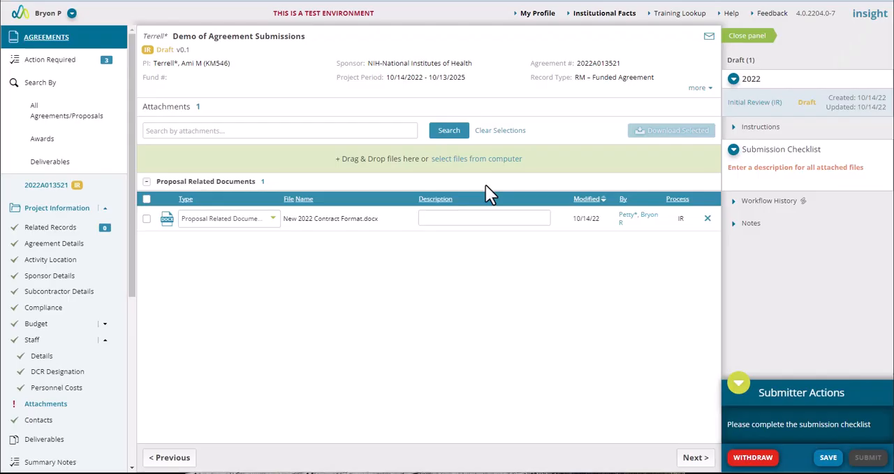
Step: Save the description "description here" for New 2022 Contract Format.docx, and submit the agreement for review with the sign-off confirmed
left_click(470, 216)
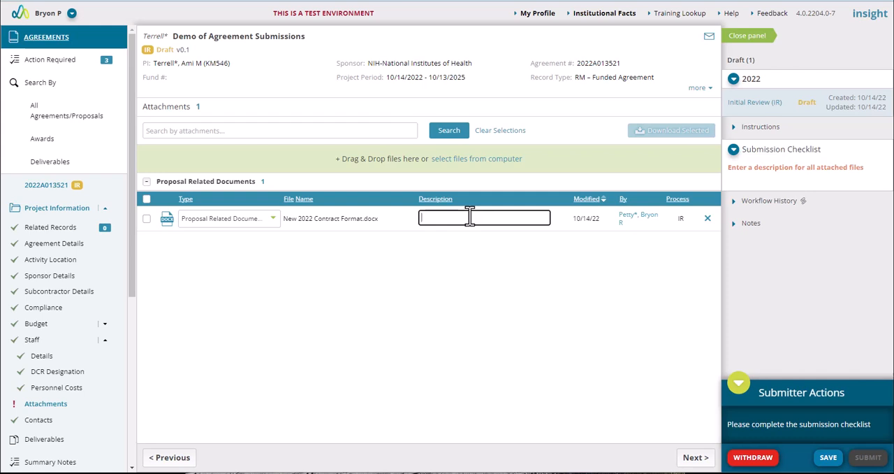
type("description H")
left_click(829, 461)
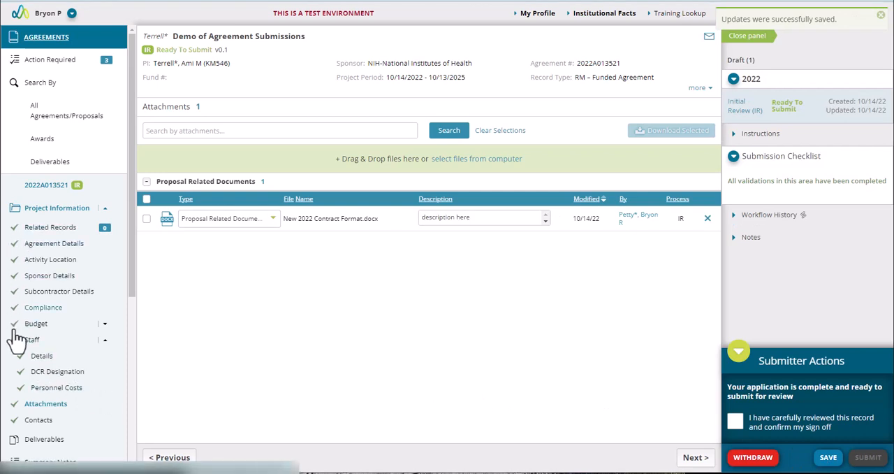
left_click(735, 422)
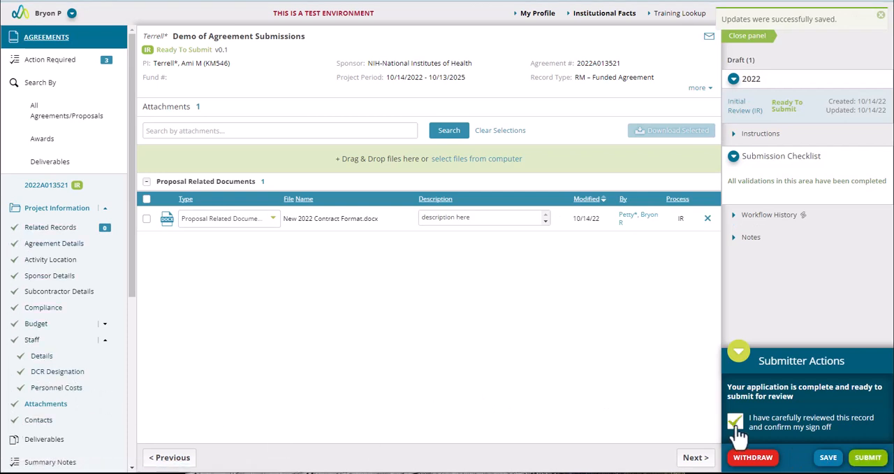
left_click(879, 463)
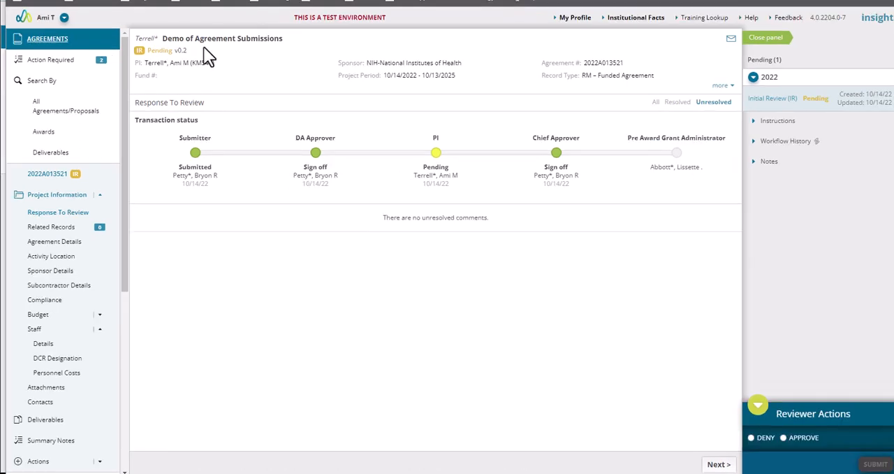
Step: Approve the agreement as Principal Investigator, comparing the Deny option and confirming the PI Assurance
left_click(752, 438)
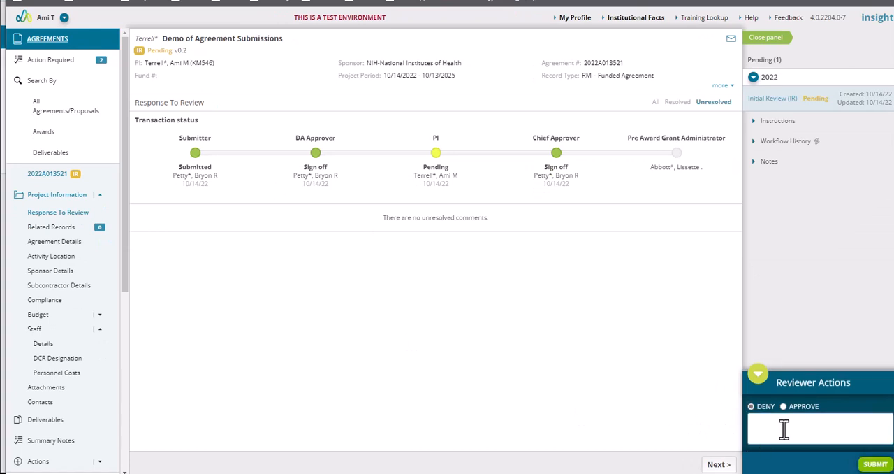
left_click(783, 407)
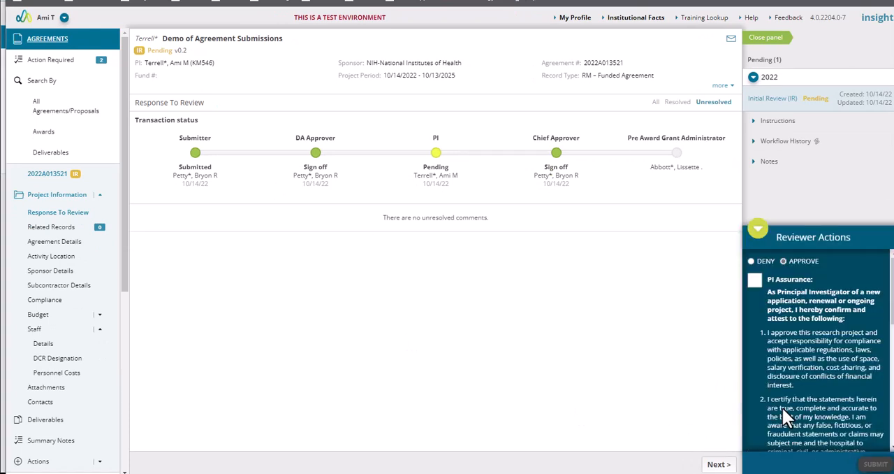
left_click(874, 463)
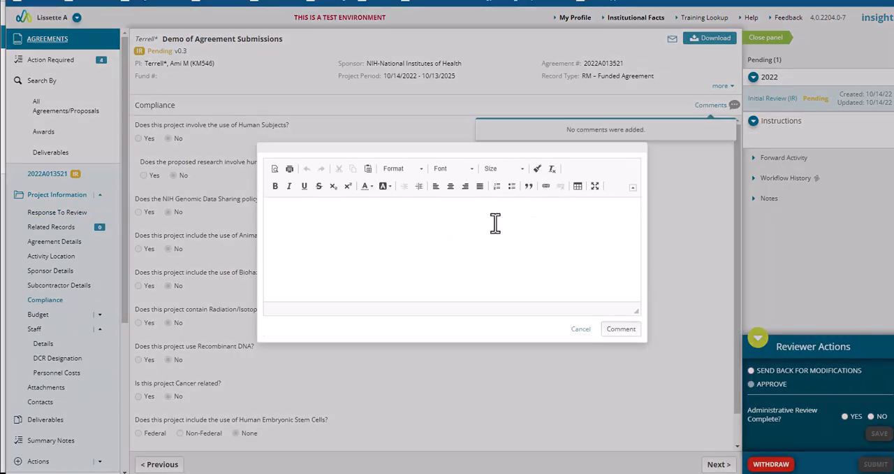
Step: Add the Compliance comment "update human subjects questions" and send the agreement back for modifications with Administrative Review Complete set to No
left_click(439, 224)
type("update human subjects questions")
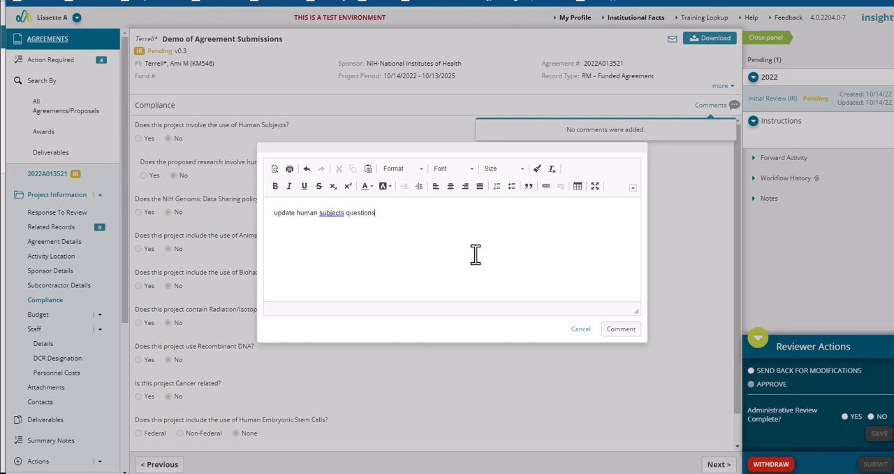
left_click(621, 329)
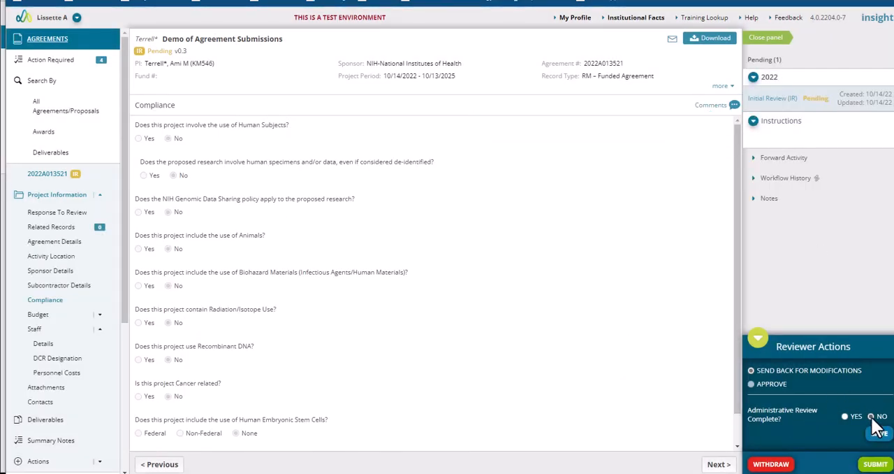
left_click(879, 433)
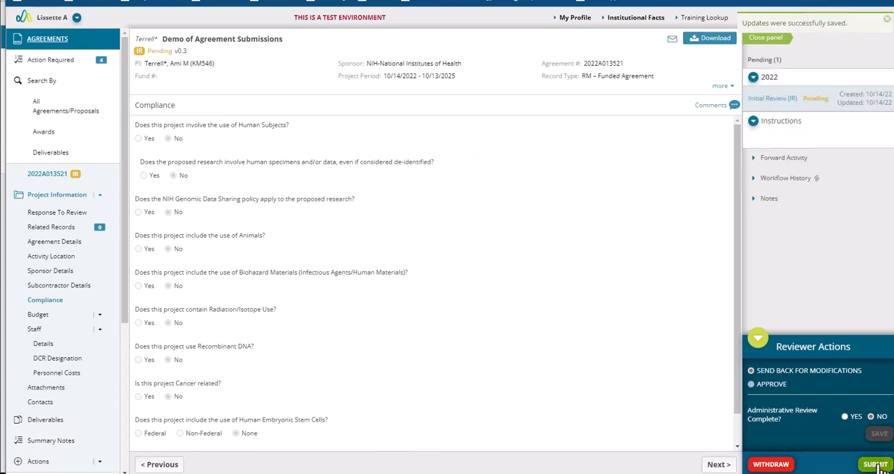
left_click(876, 465)
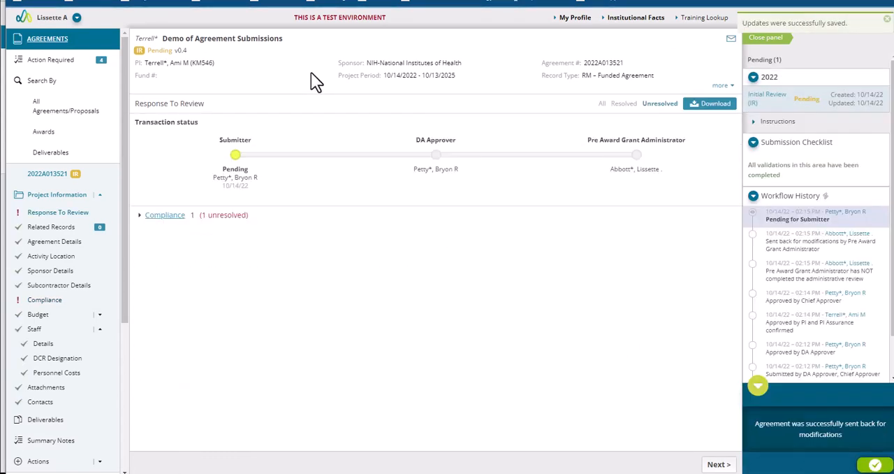
Step: In Compliance, answer Yes to the NIH Genomic Data Sharing policy question and resolve the reviewer's comment
left_click(139, 216)
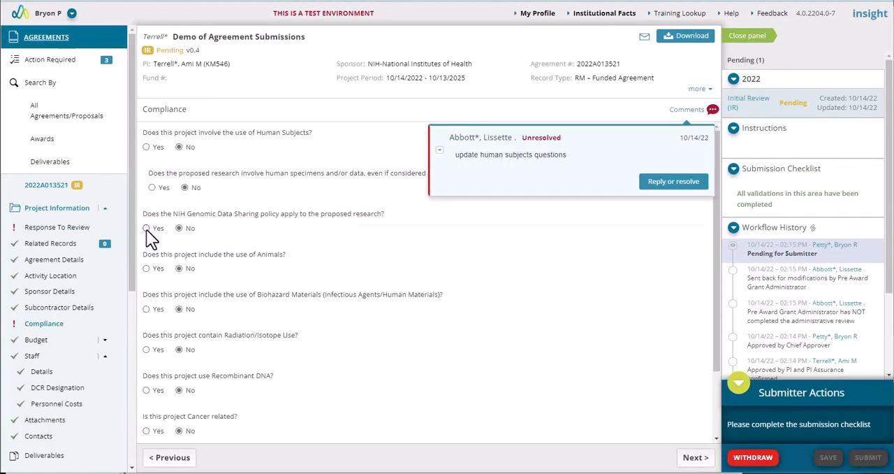
left_click(146, 228)
left_click(713, 110)
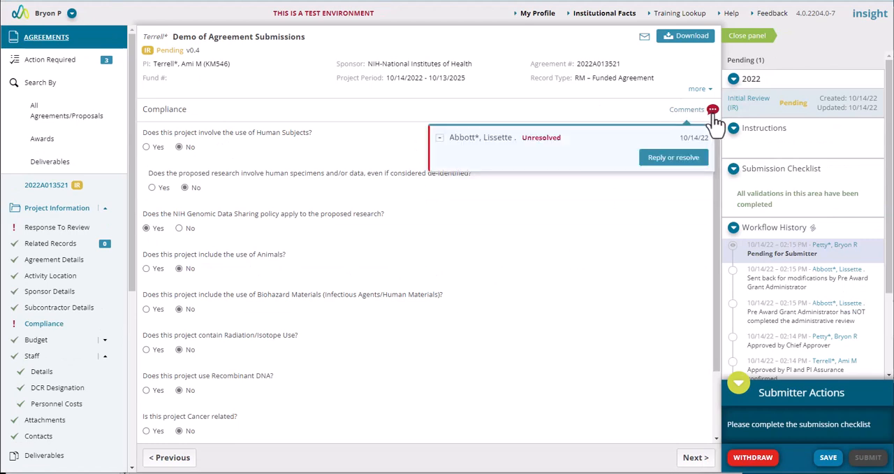
left_click(688, 237)
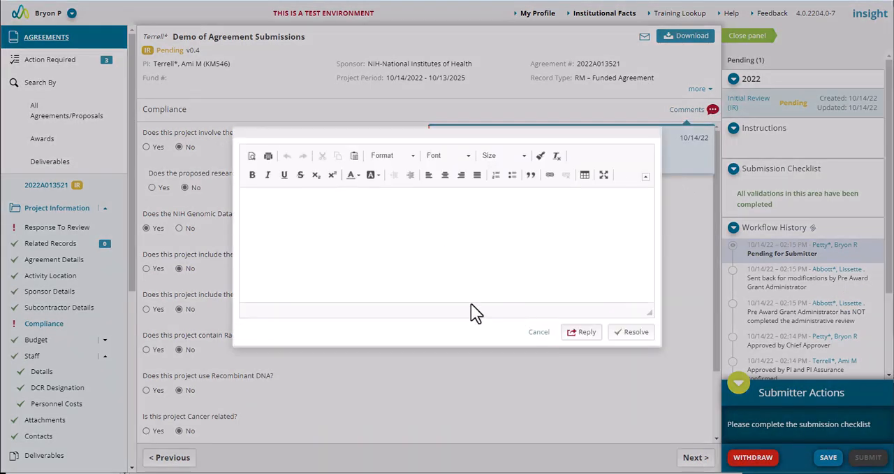
left_click(636, 332)
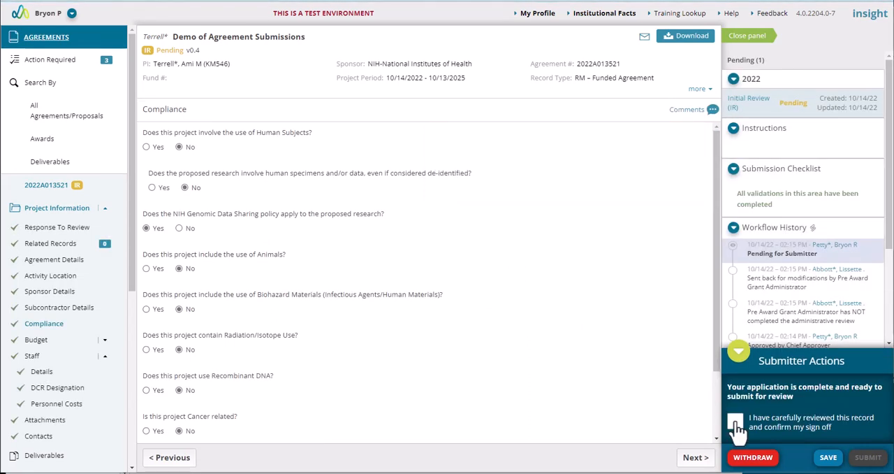
Step: Confirm the submitter sign-off and resubmit the modified agreement for review
left_click(736, 421)
left_click(868, 456)
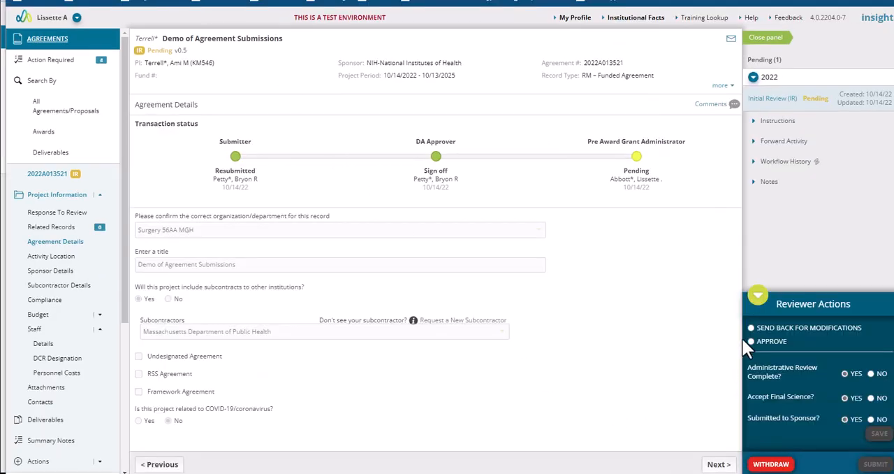
Step: Approve the resubmitted agreement as Pre Award Grant Administrator, confirming the review sign-off
left_click(750, 340)
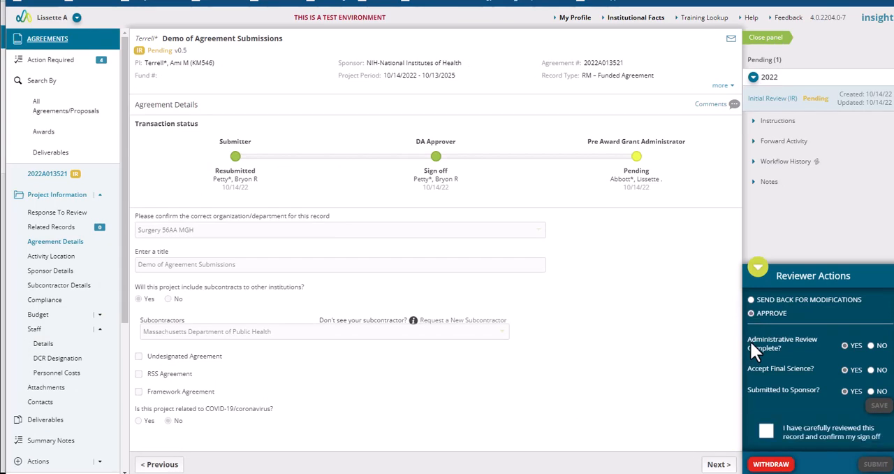
left_click(766, 430)
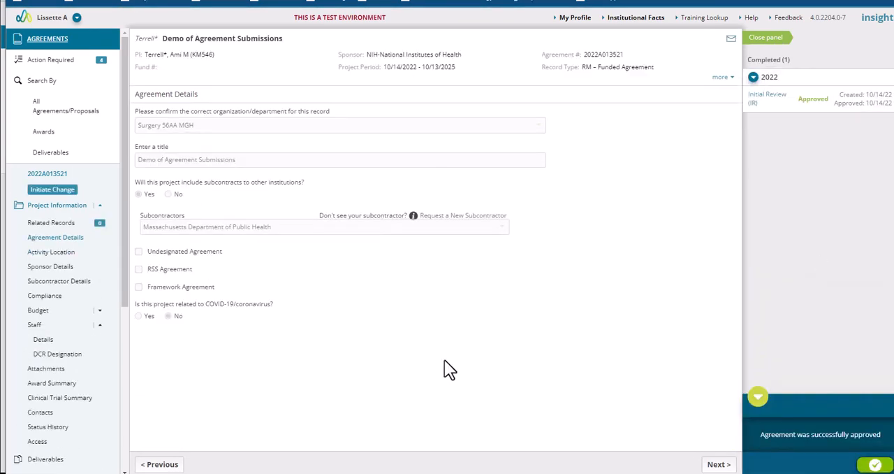